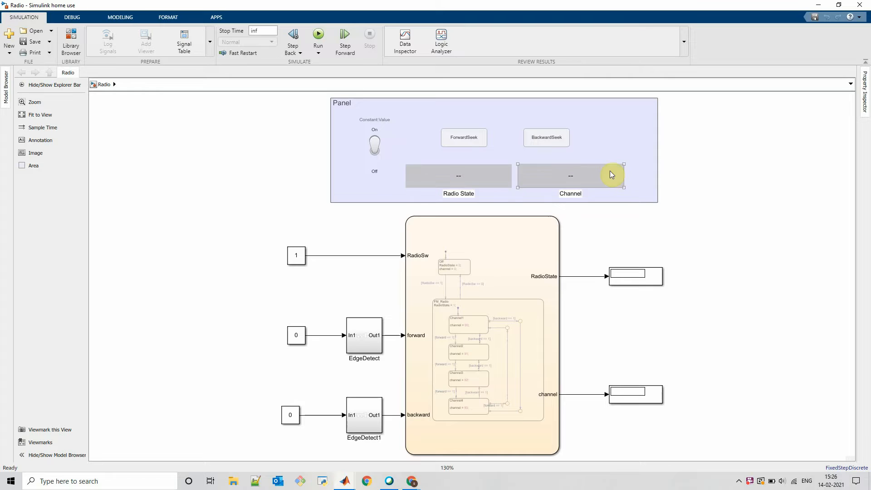
Check which constant blocks the panel's radio switch, ForwardSeek and BackwardSeek buttons are linked to, and select the EdgeDetect1 subsystem
left_click(542, 180)
left_click(467, 350)
left_click(296, 255)
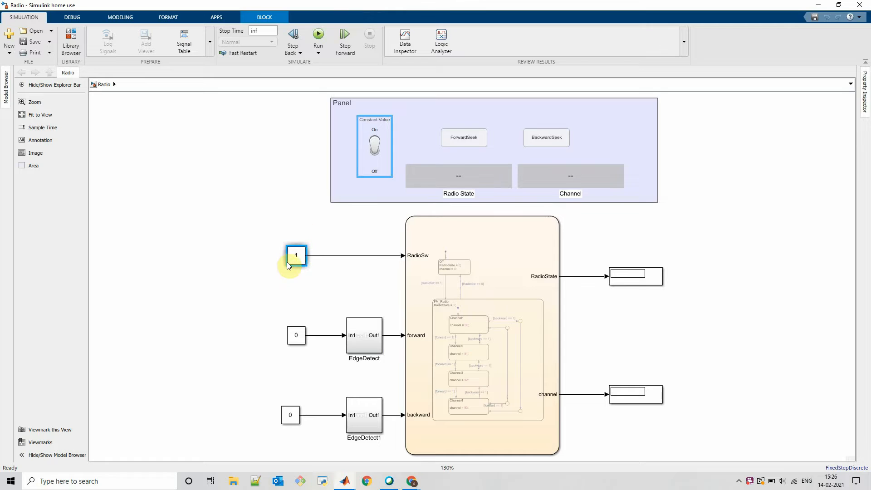
left_click(464, 138)
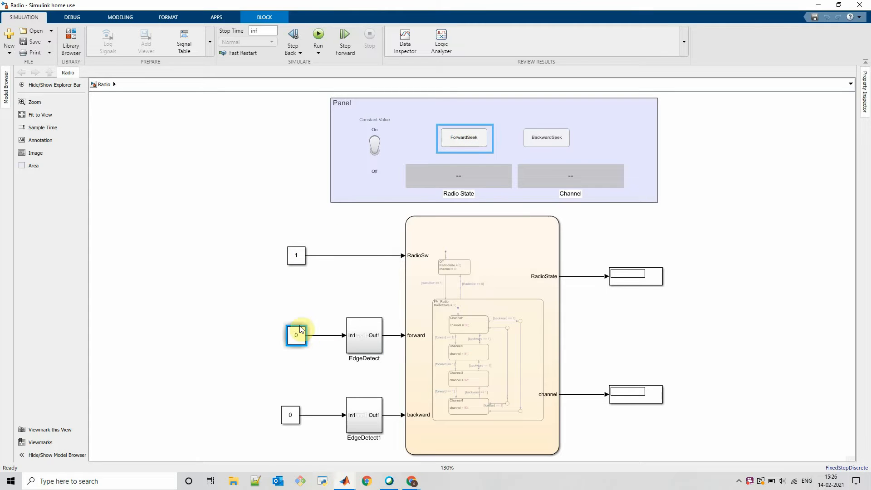
left_click(559, 137)
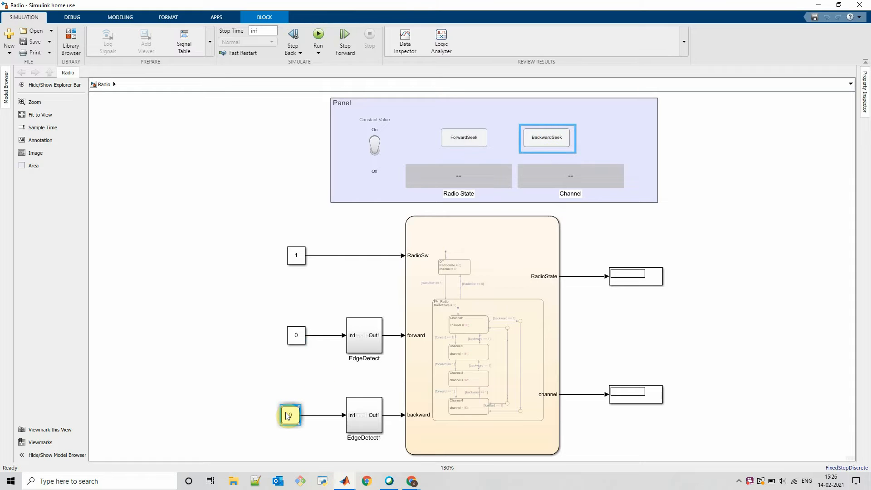
left_click(285, 415)
left_click(358, 431)
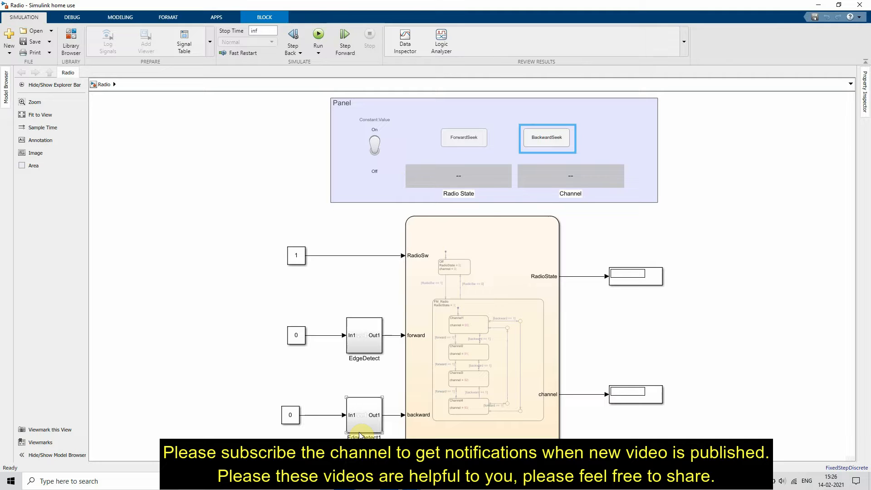
Review the Off and FM_Radio states inside the Stateflow chart and return to the Radio model
double_click(482, 269)
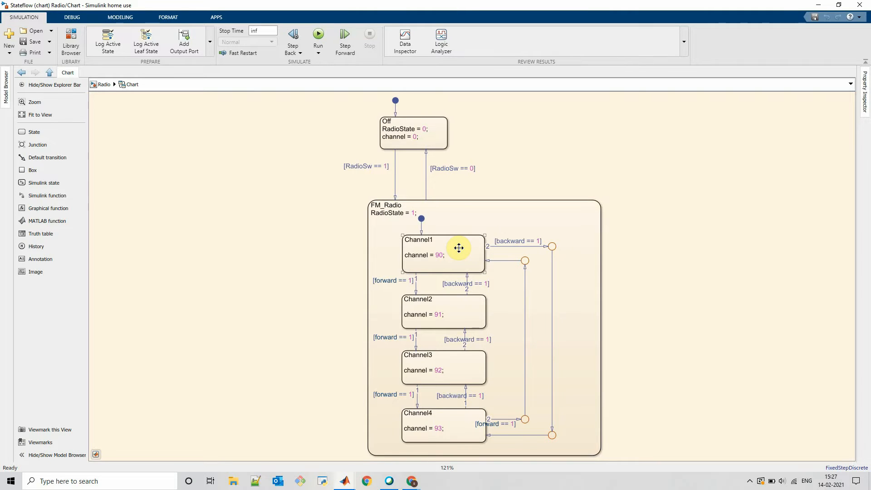
key("Escape")
Run the simulation and check the active state inside the chart before returning to the top-level model
left_click(317, 35)
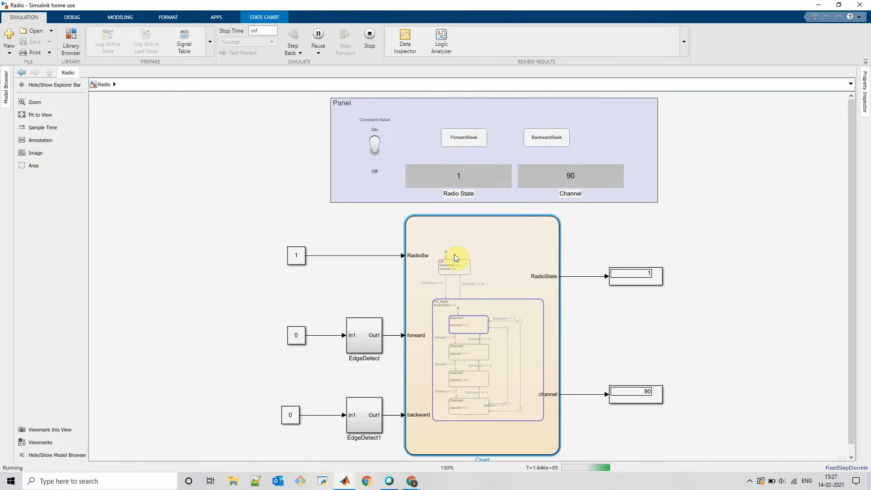
double_click(469, 319)
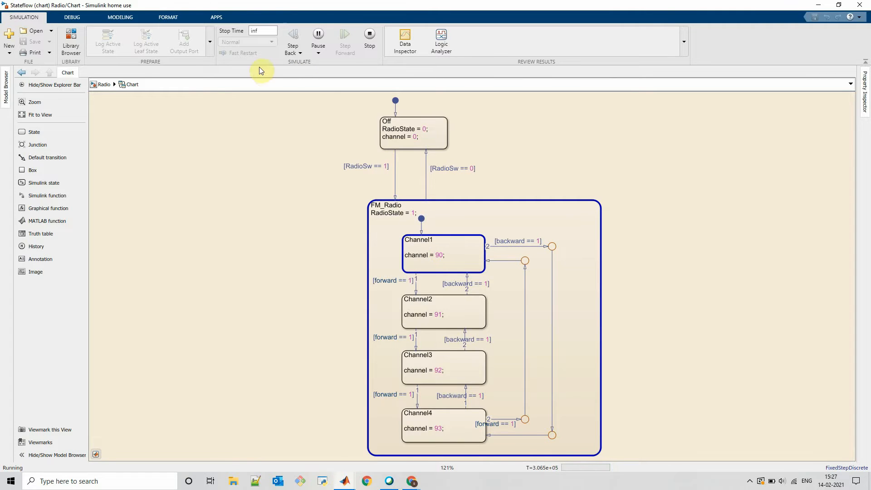
left_click(108, 83)
Trigger ForwardSeek repeatedly on the panel to step forward through the FM channels one at a time
left_click(468, 140)
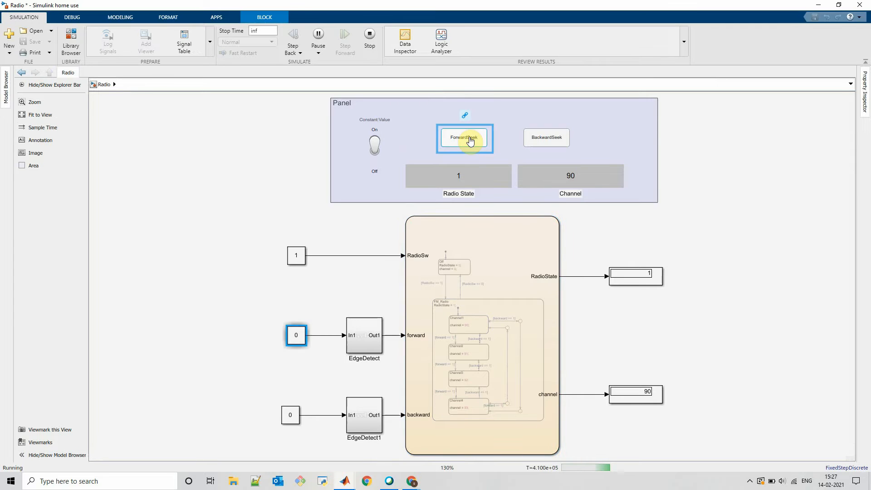
left_click(469, 140)
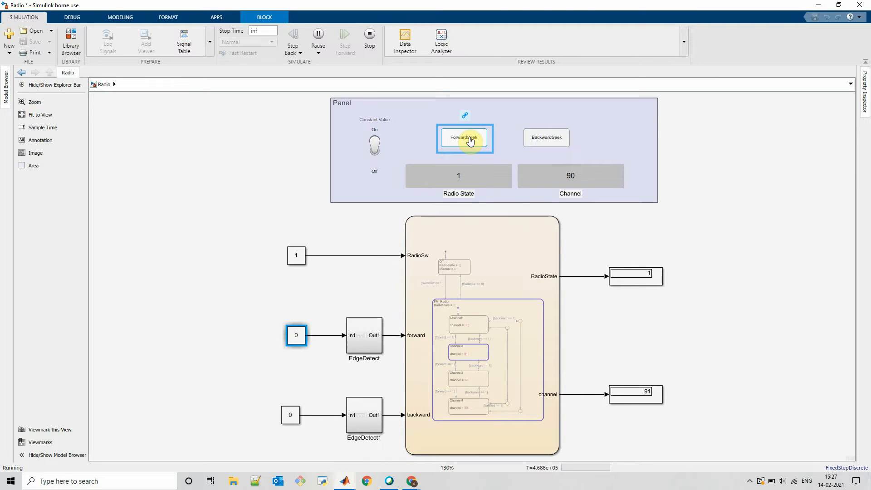
left_click(470, 140)
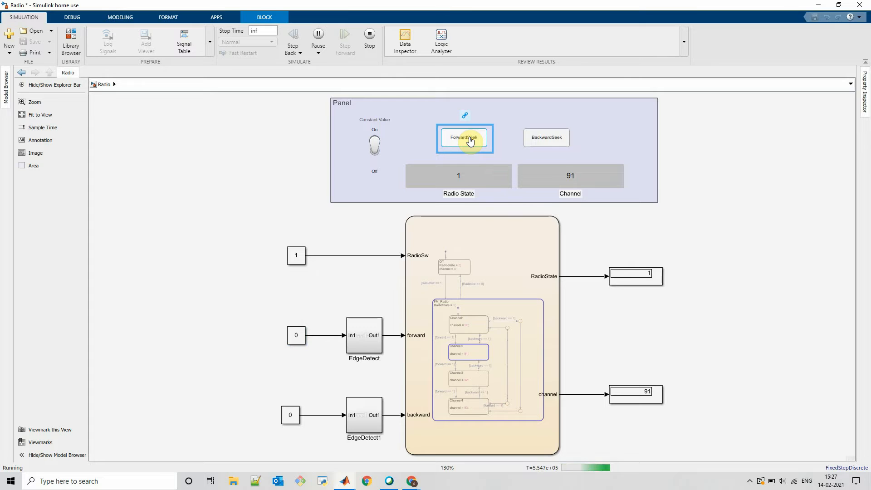
left_click(470, 140)
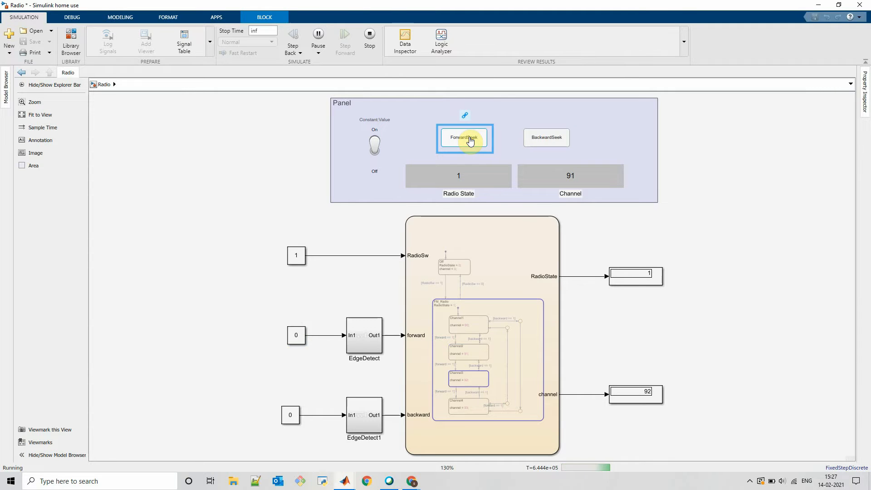
left_click(469, 140)
Trigger BackwardSeek repeatedly to step back through the FM channels, and check the active channel state inside the chart
left_click(548, 139)
left_click(548, 139)
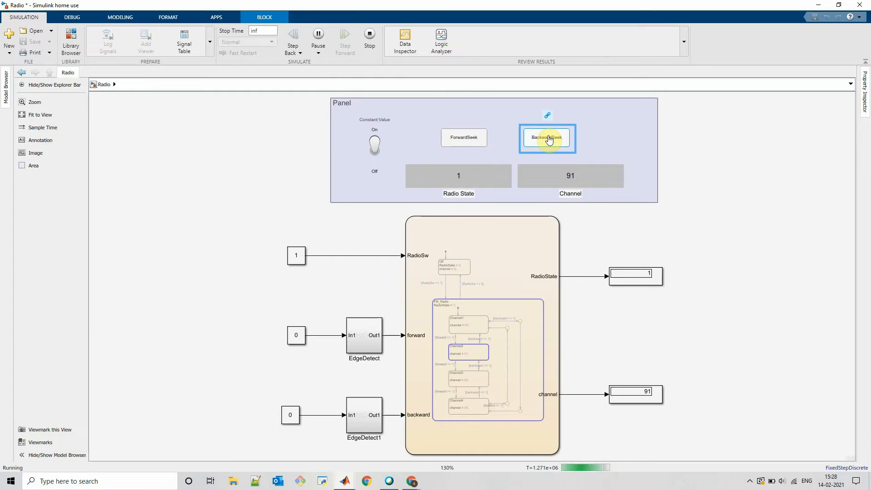
left_click(548, 139)
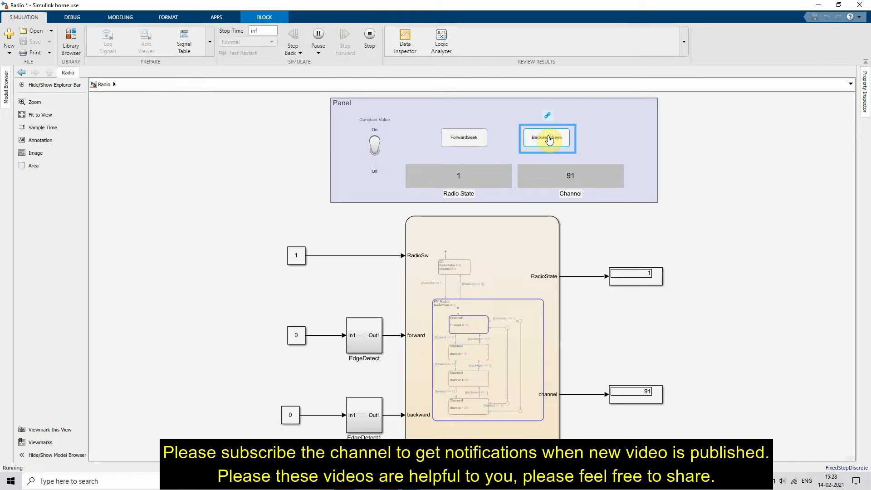
left_click(548, 140)
left_click(549, 139)
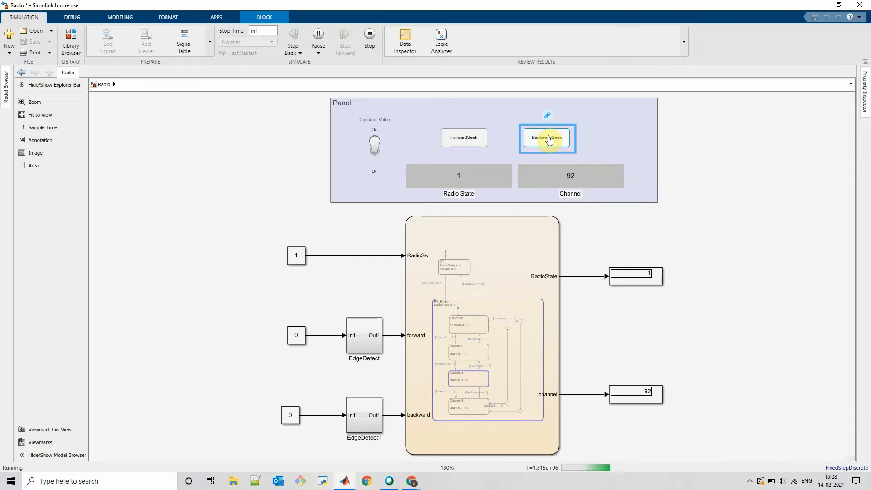
left_click(549, 140)
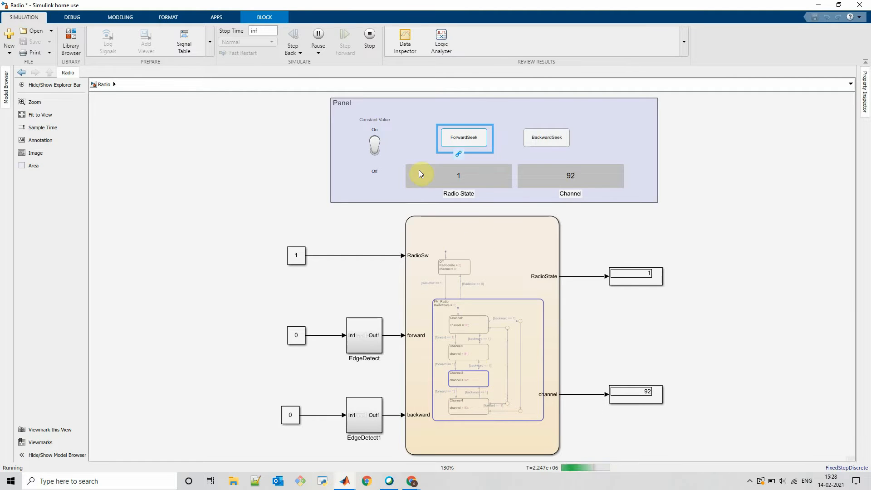
double_click(472, 360)
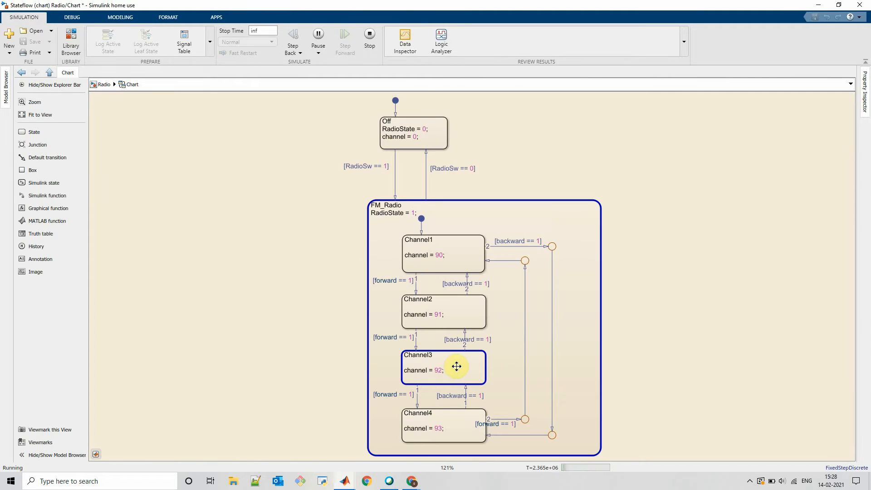
left_click(105, 85)
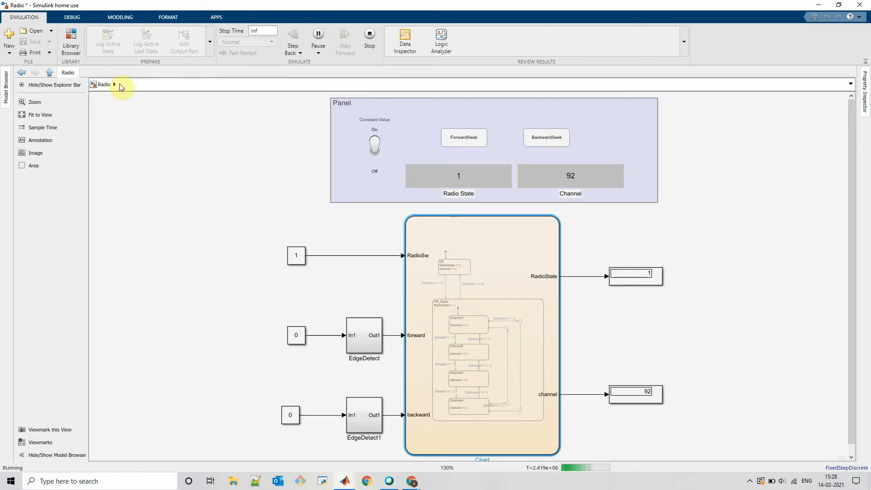
Test whether the channel is retained by switching the radio off and on and inspecting the chart's active state, and stop the simulation
left_click(371, 140)
left_click(374, 161)
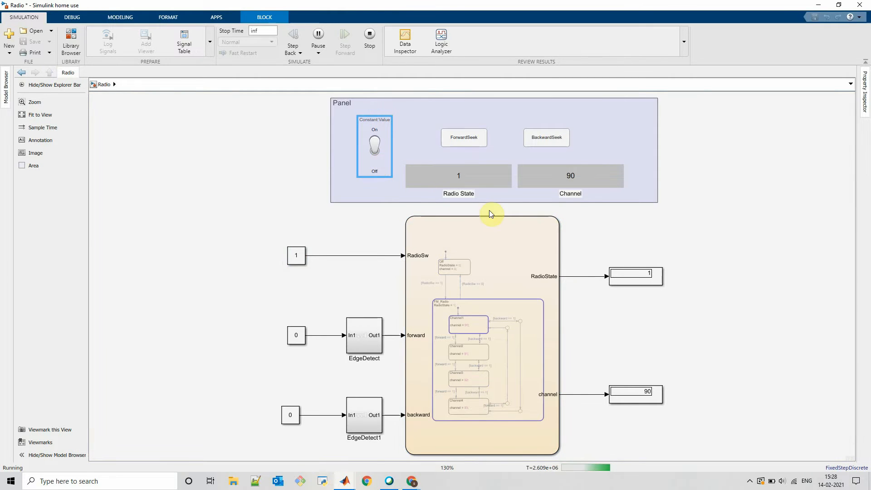
double_click(503, 346)
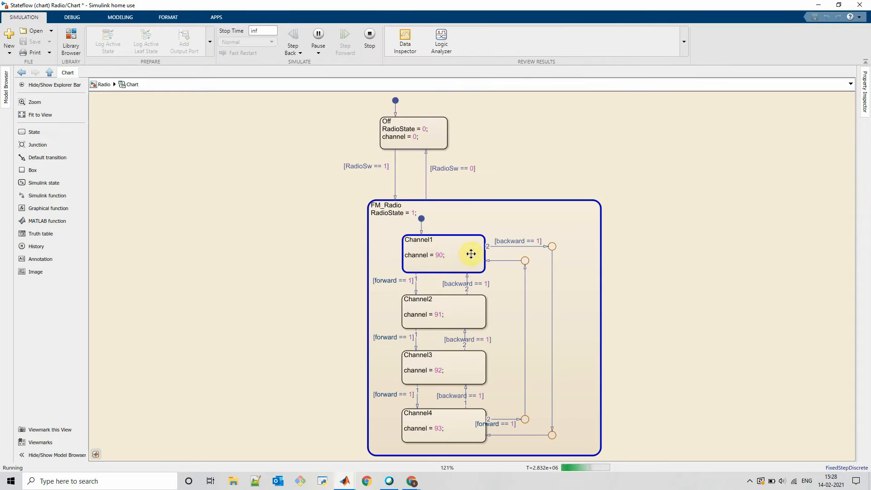
mouse_move(424, 272)
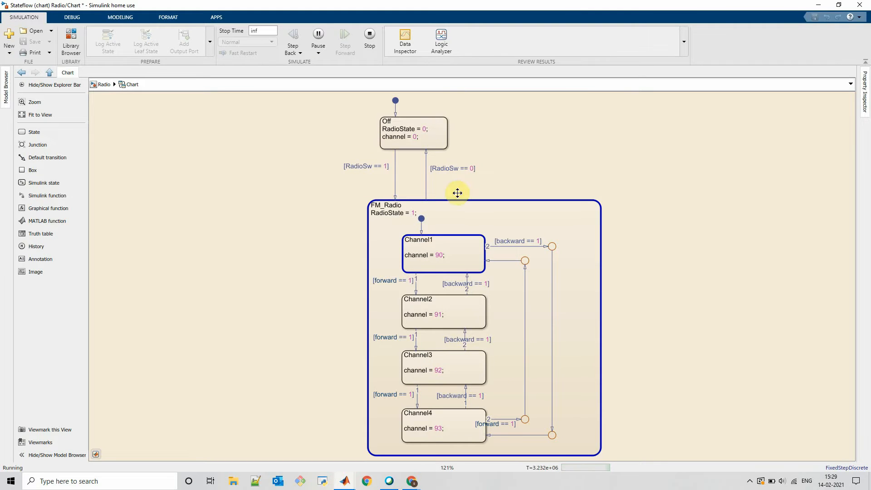
mouse_move(437, 257)
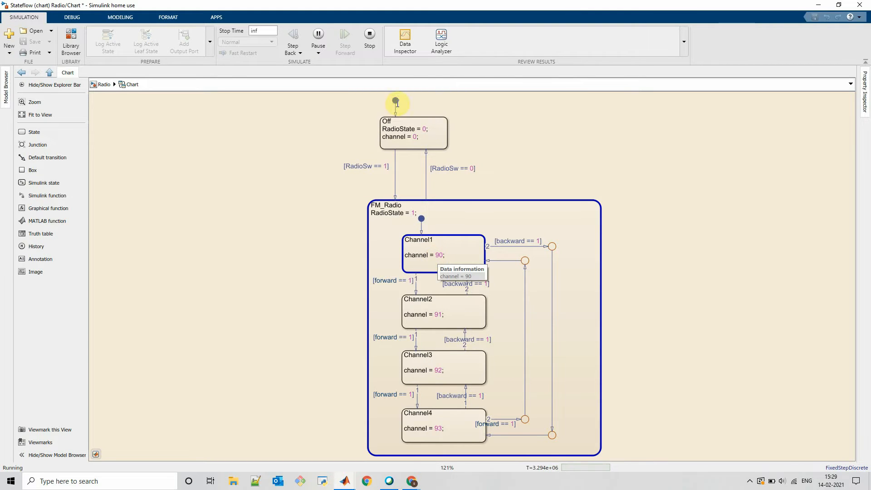
left_click(370, 36)
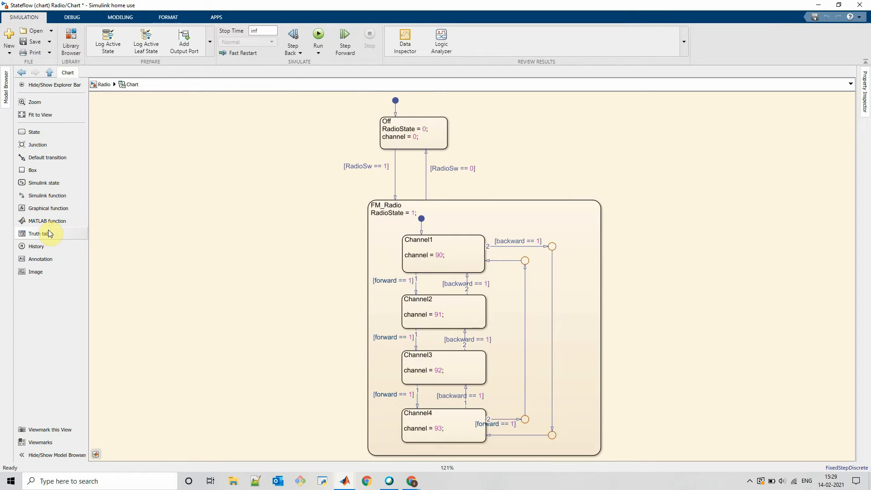
Add a history junction in the empty upper-right area inside the FM_Radio state
left_click(38, 246)
left_click(572, 220)
left_click(561, 228)
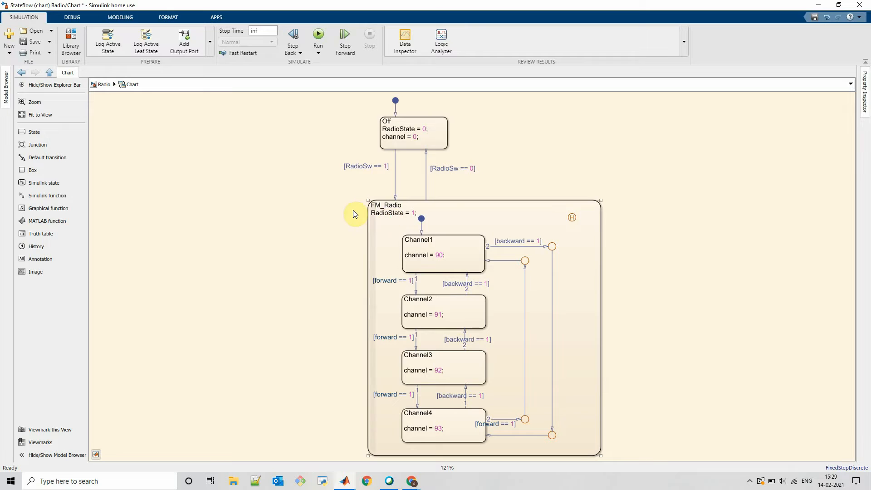
Review the Off state, the FM_Radio entry and its channel states around the history junction, and return to the Radio model
left_click(431, 129)
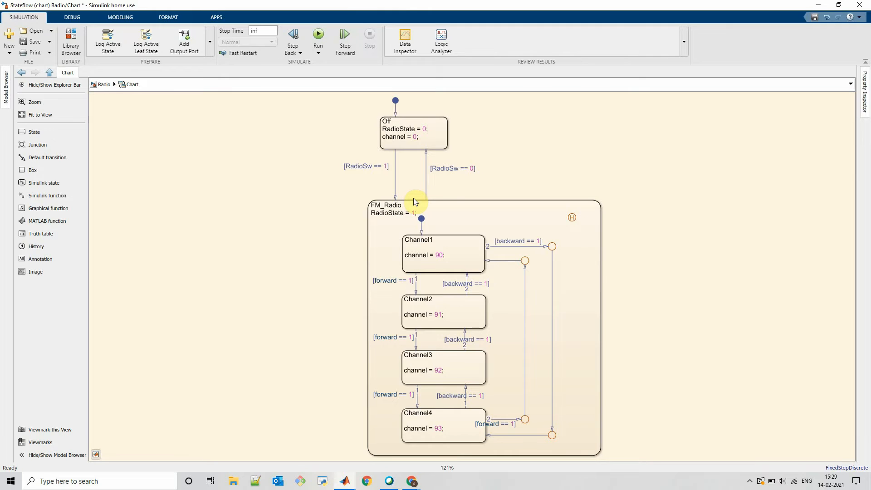
left_click(461, 213)
left_click(417, 210)
left_click(423, 321)
key("Escape")
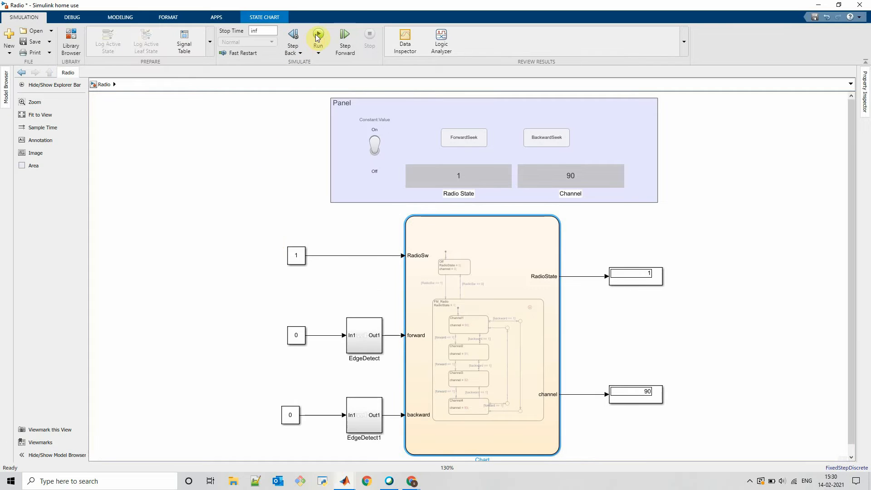
Run the simulation with the history junction in place and seek forward on the panel to channel 93
left_click(318, 34)
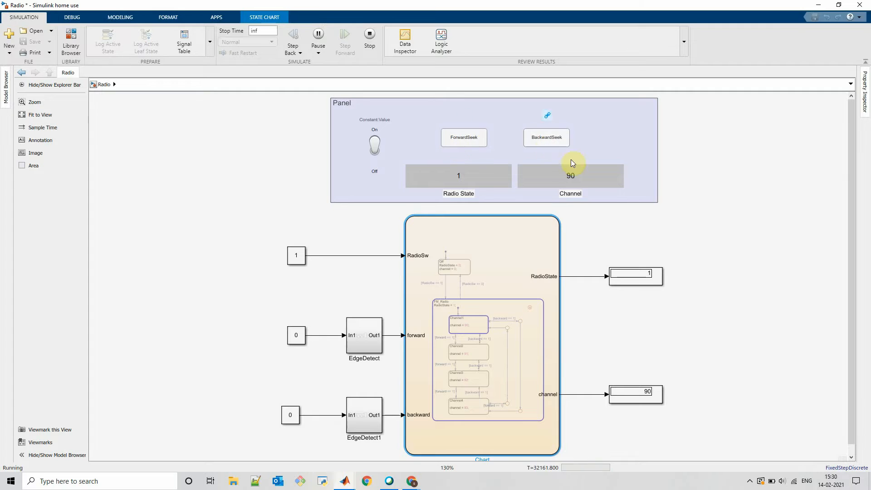
left_click(466, 143)
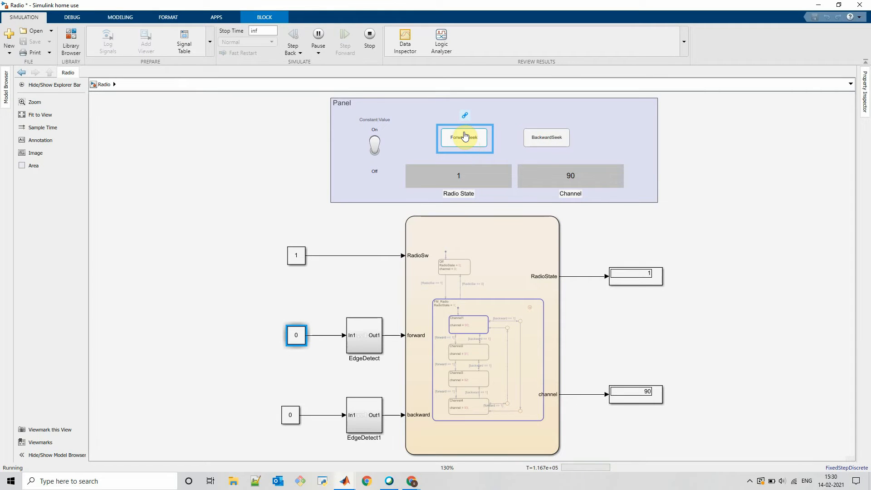
left_click(464, 136)
left_click(465, 137)
left_click(465, 137)
left_click(464, 136)
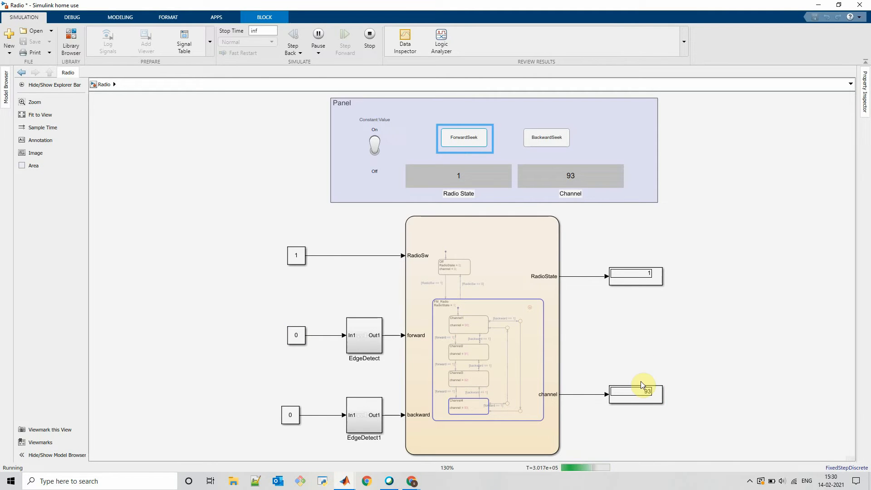
Switch the radio off and on to test the history junction, inspecting the active channel in the chart, and stop the simulation
left_click(375, 144)
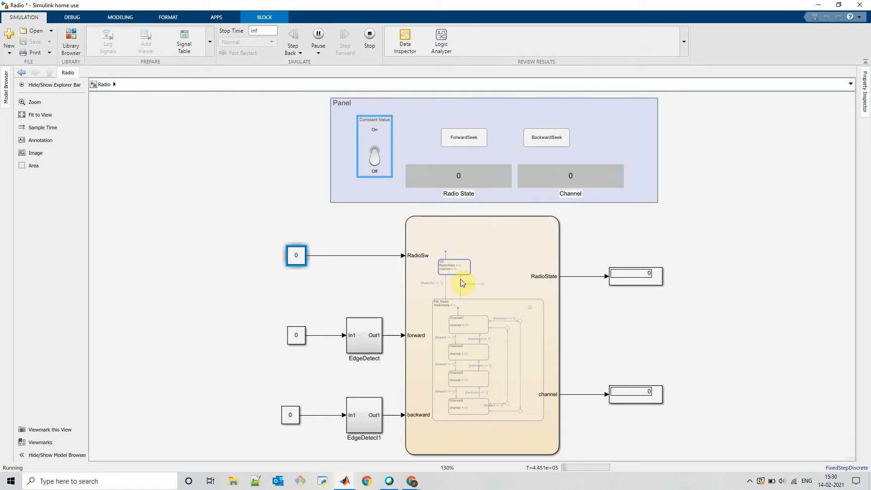
left_click(373, 153)
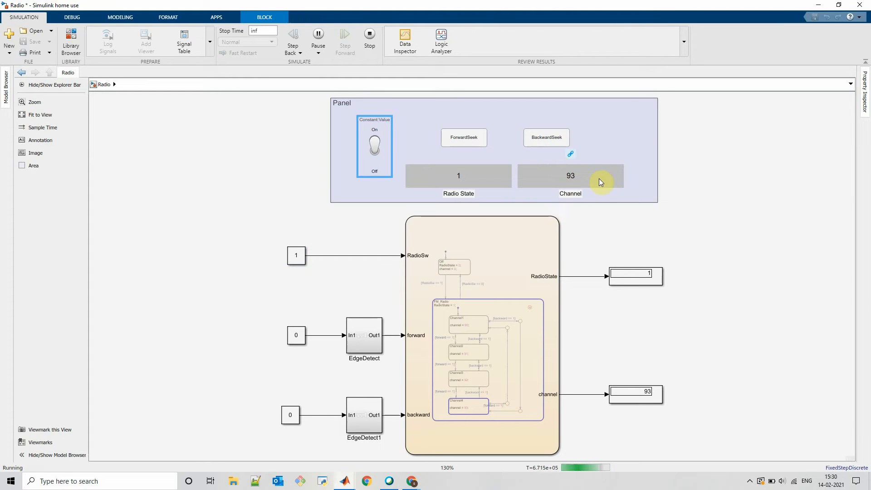
double_click(469, 245)
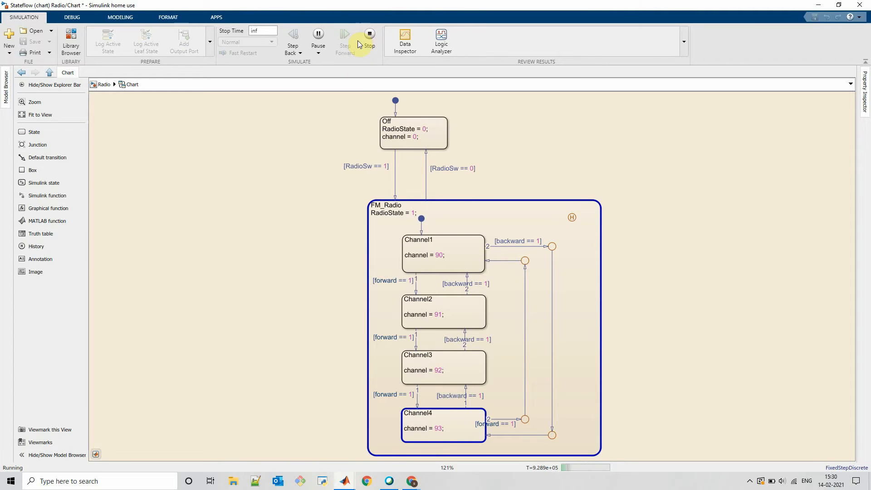
left_click(368, 36)
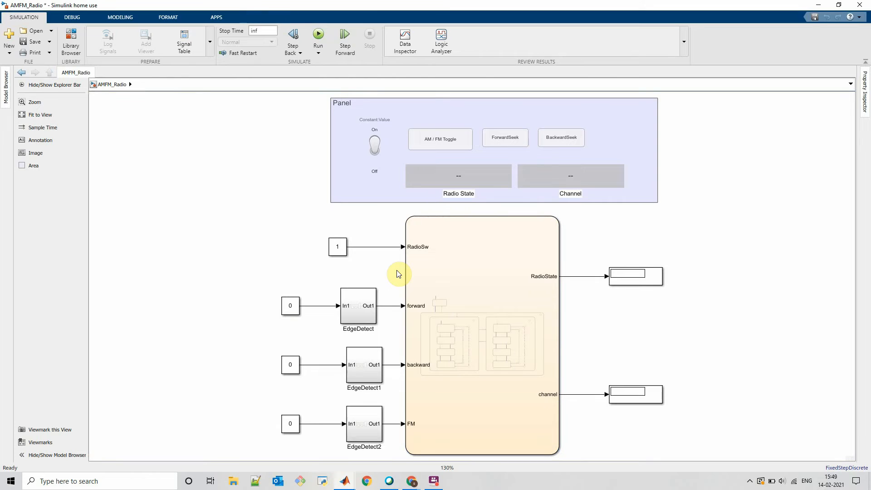
Review the Off state, the Radio superstate and the FM_Radio channel states in the AMFM_Radio chart, and return to the model
double_click(528, 295)
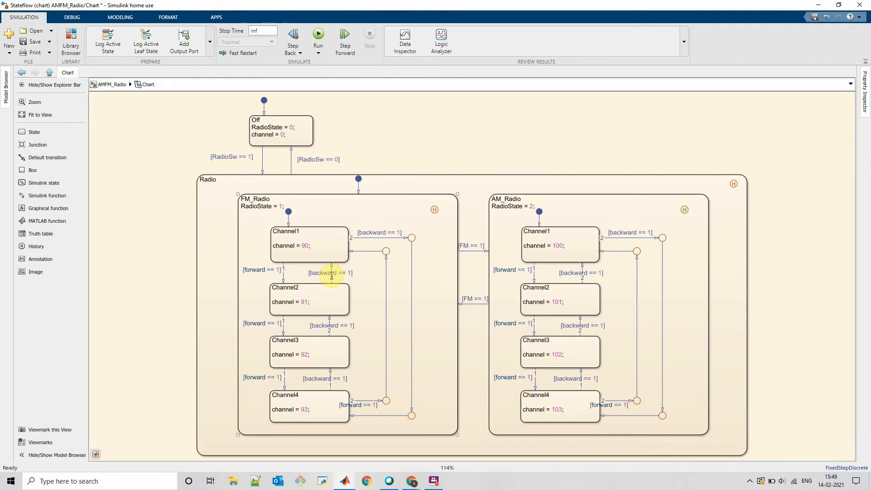
left_click(311, 260)
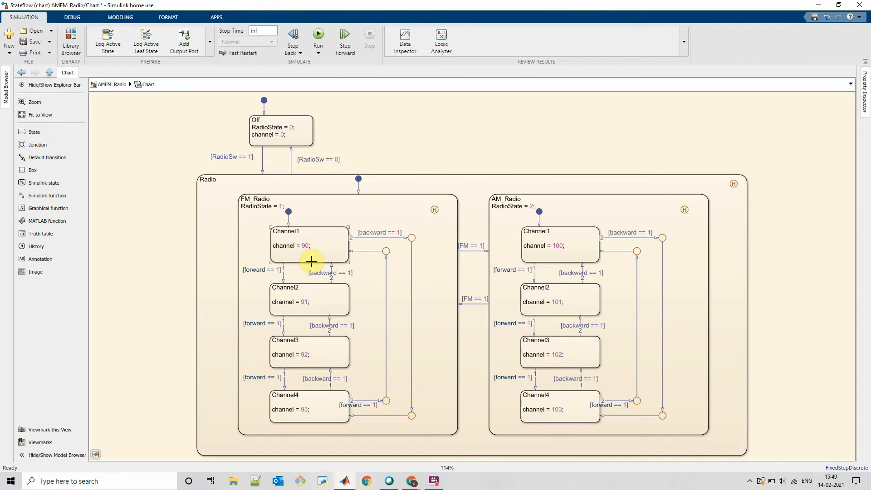
left_click(279, 125)
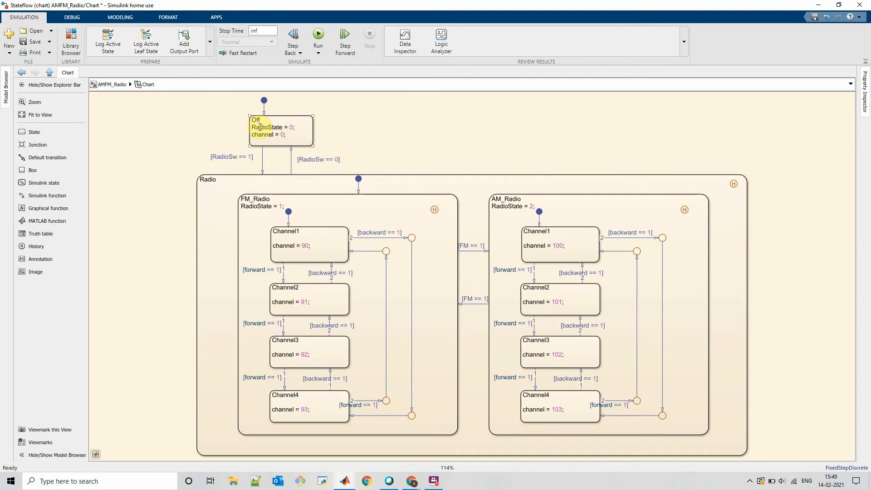
left_click(383, 171)
left_click(267, 196)
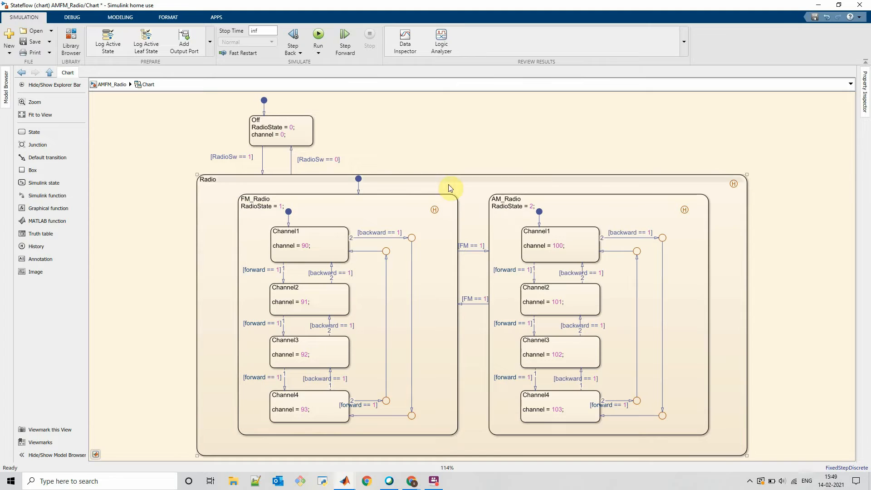
left_click(272, 232)
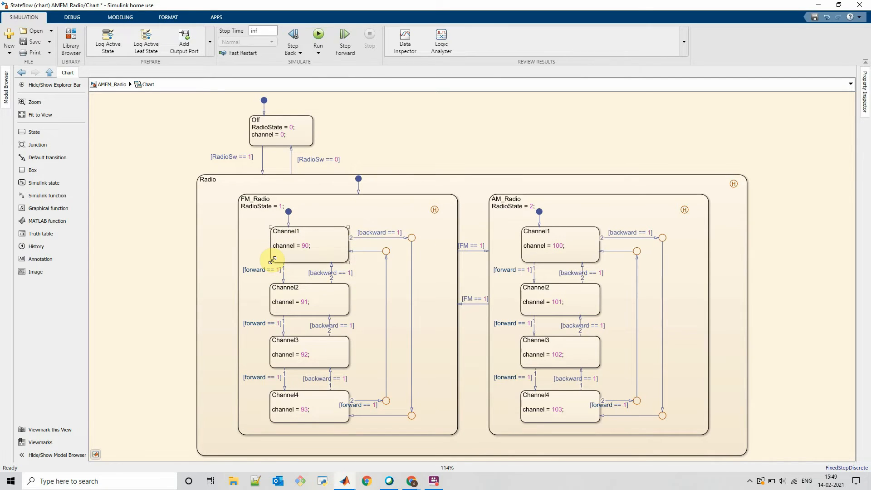
key("Escape")
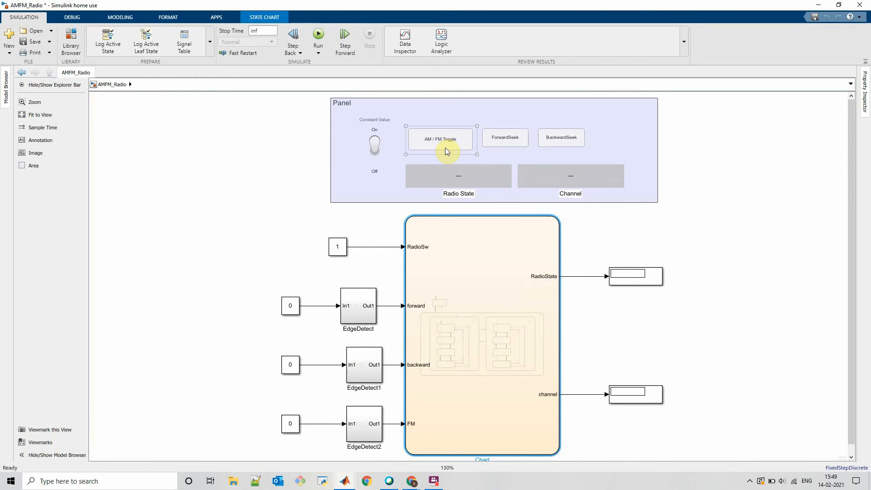
Examine the FM_Radio history junction and the AM_Radio state with its channels in the chart, and return to the model
double_click(462, 282)
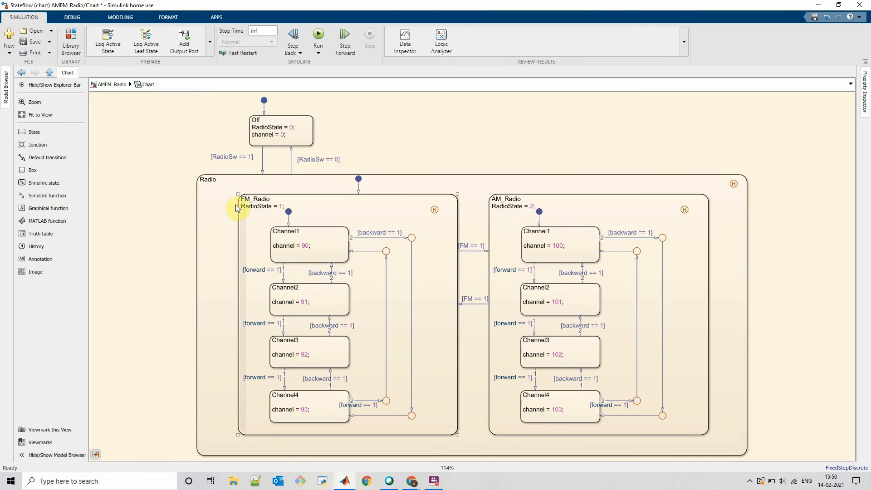
left_click(434, 209)
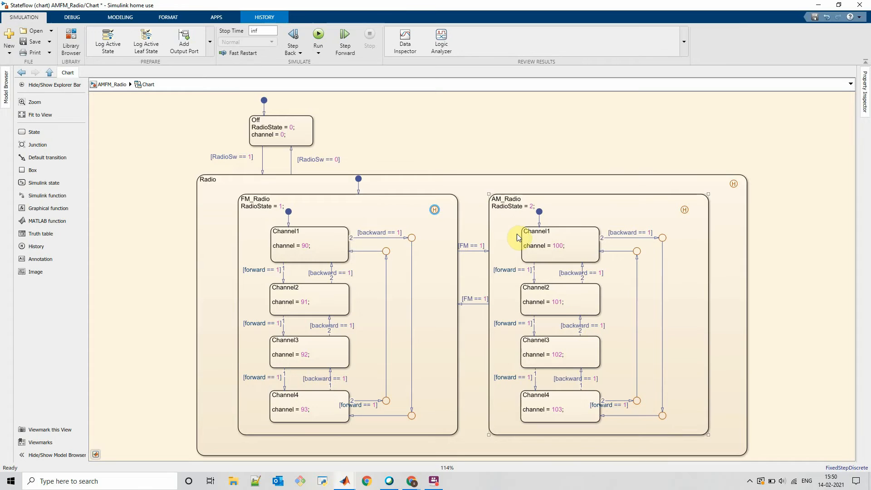
left_click(531, 228)
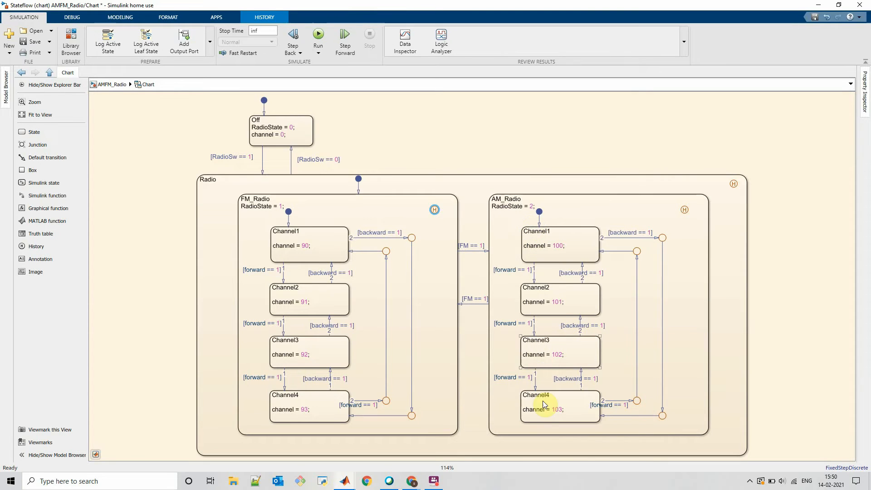
left_click(531, 199)
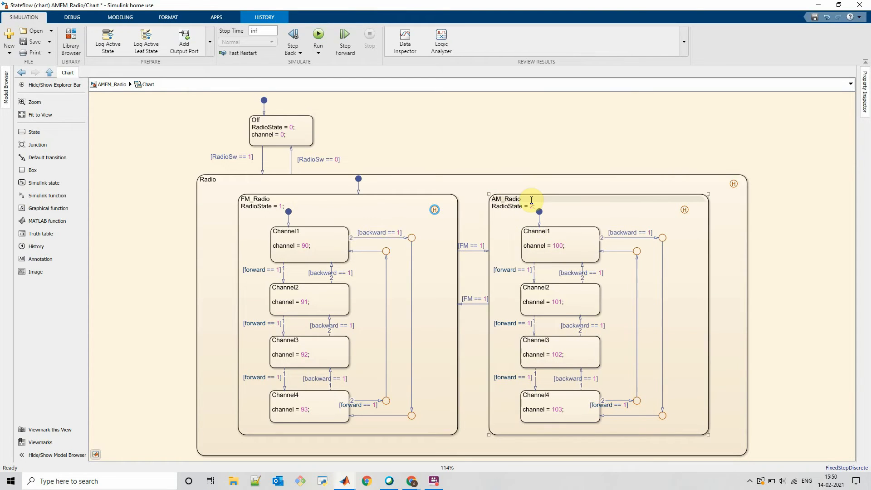
left_click(529, 149)
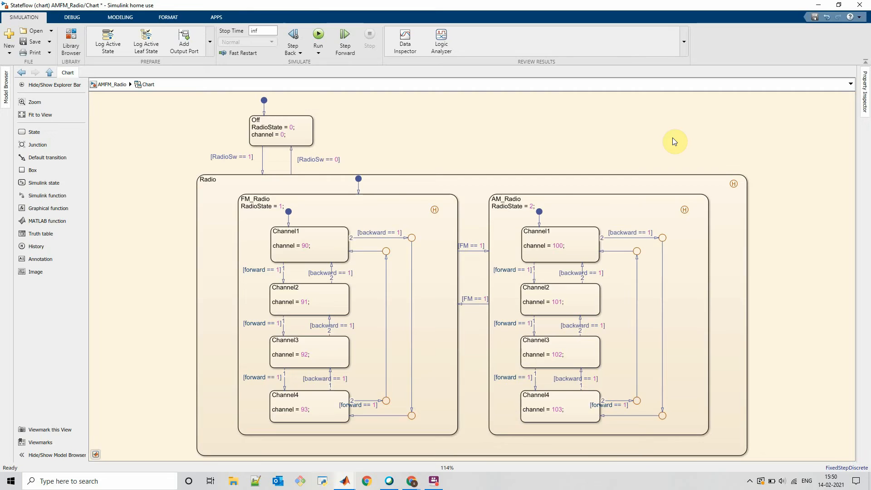
key("Escape")
Run the AMFM_Radio simulation with all history junctions in place and seek forward to FM channel 93
left_click(318, 35)
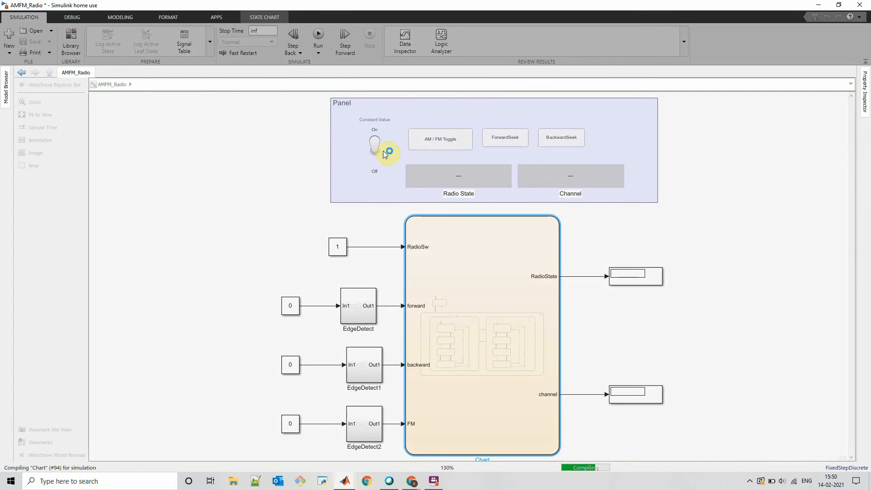
left_click(375, 154)
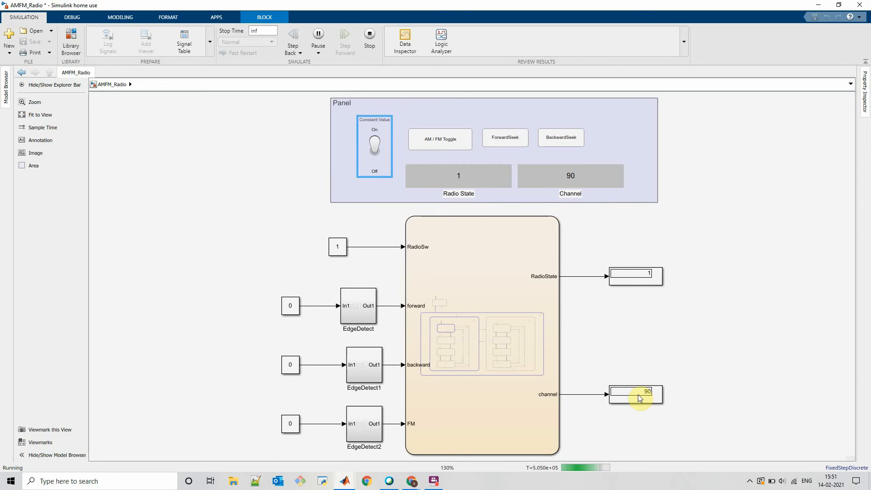
left_click(508, 140)
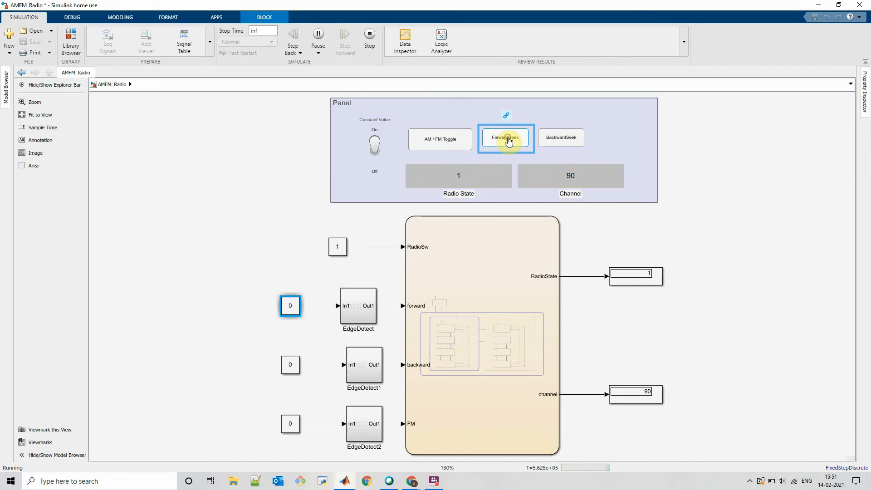
left_click(509, 141)
left_click(508, 141)
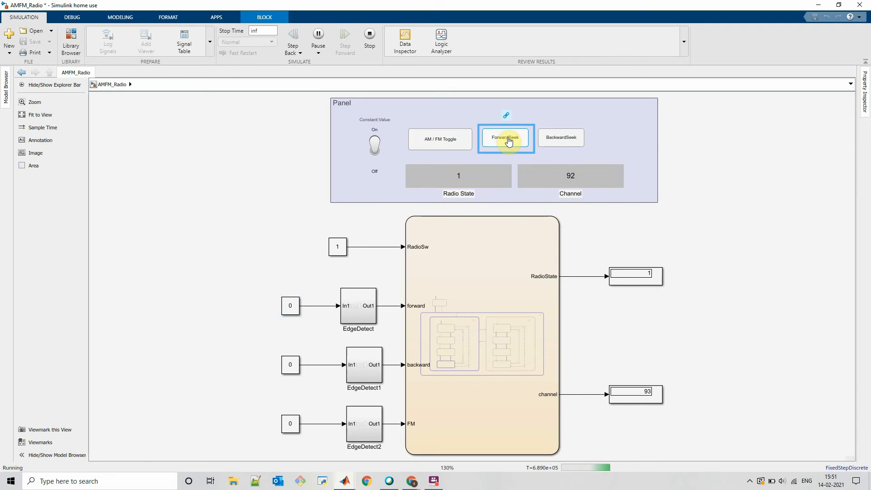
Tune the radio to AM channel 102 and switch it off and back on to test the history junctions
left_click(445, 140)
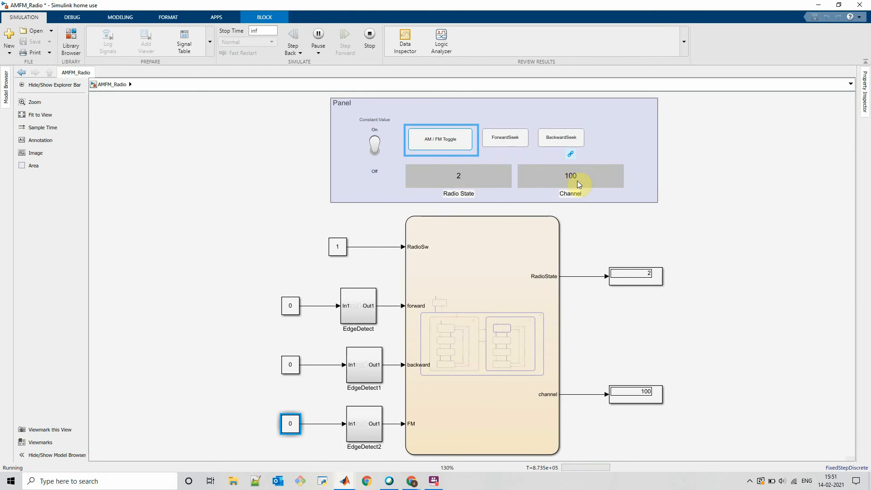
left_click(501, 142)
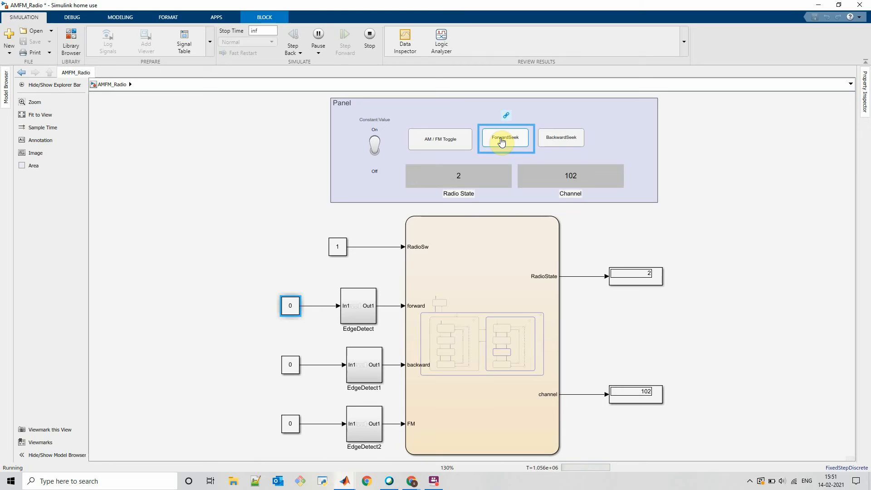
left_click(374, 141)
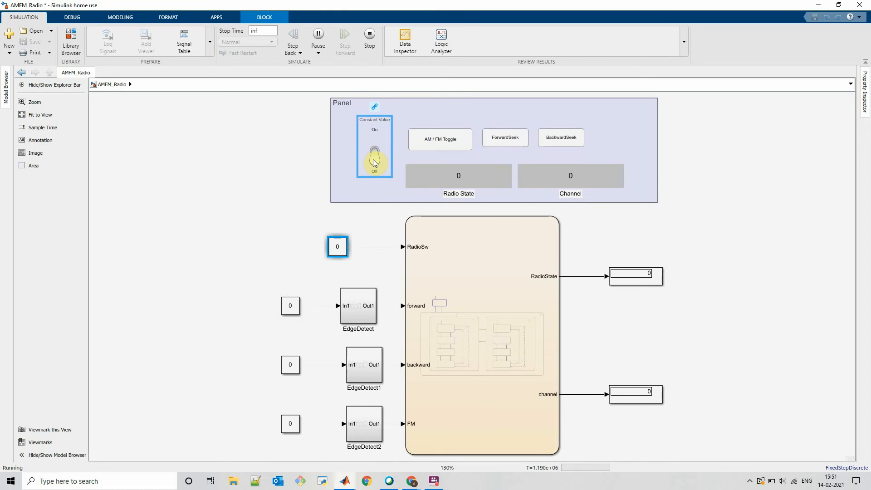
left_click(372, 159)
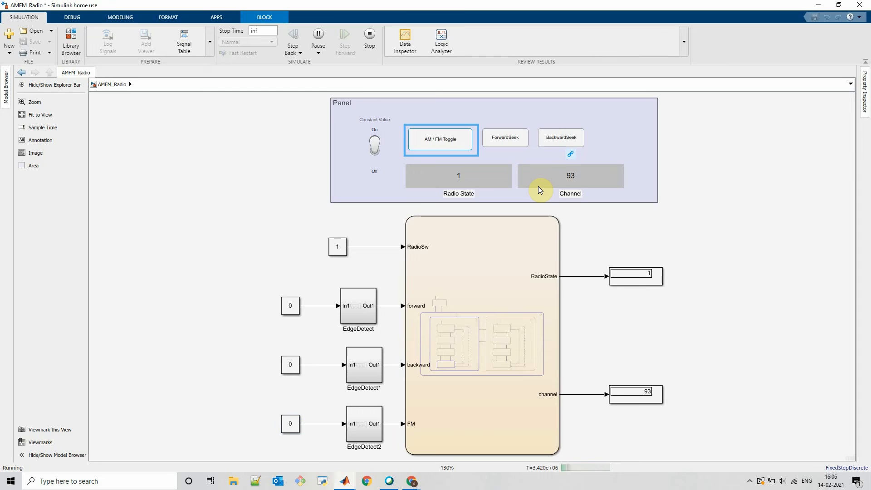
Seek forward from AM channel 100 to 102, and toggle to FM and back to AM to test each band's memory
left_click(431, 143)
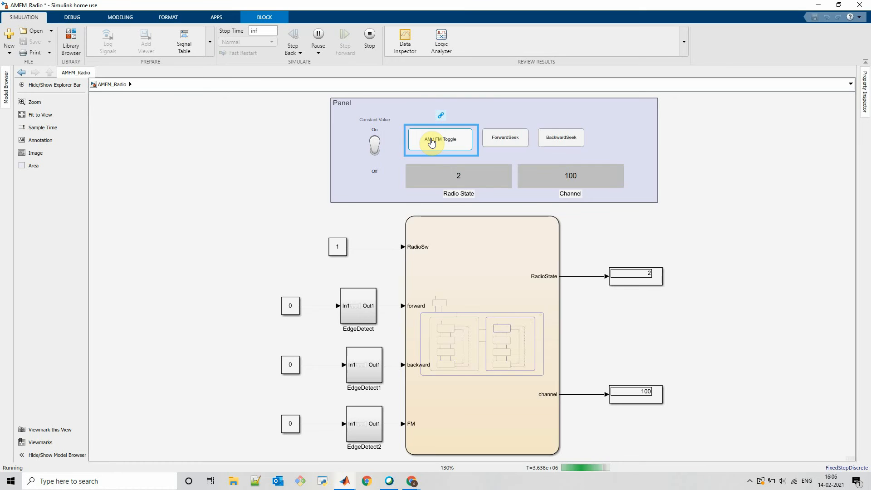
left_click(511, 143)
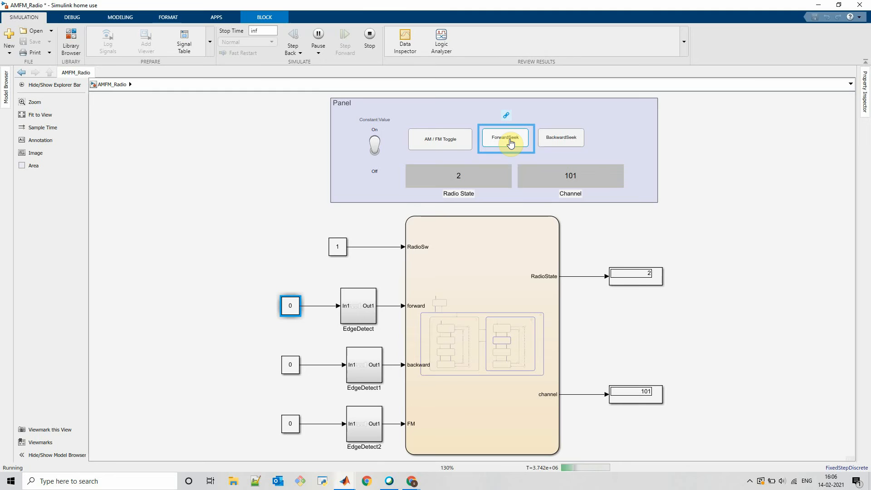
left_click(509, 140)
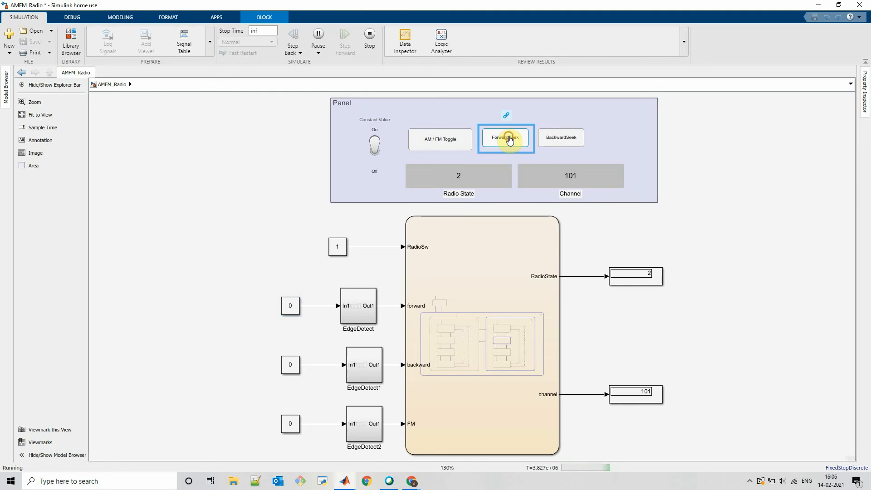
left_click(509, 140)
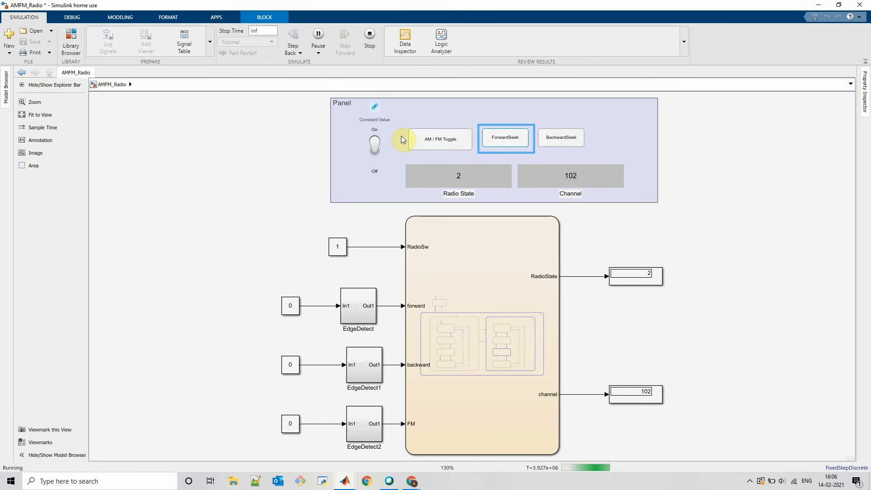
left_click(444, 142)
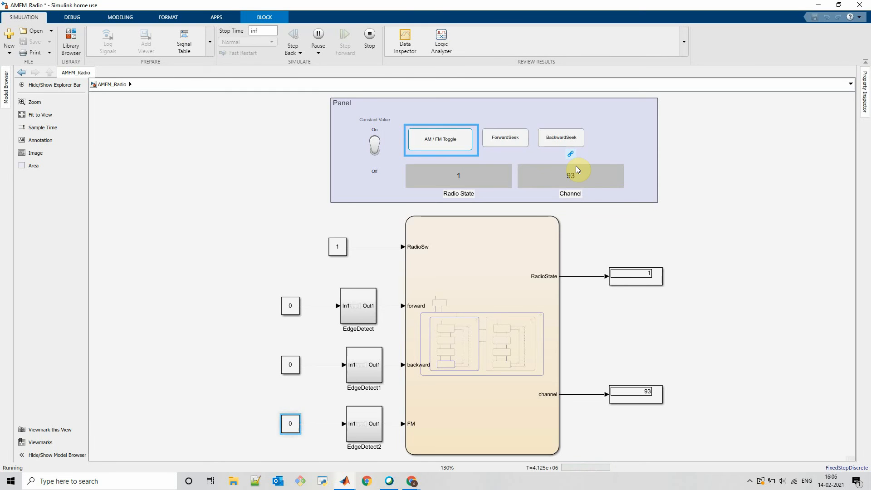
left_click(449, 142)
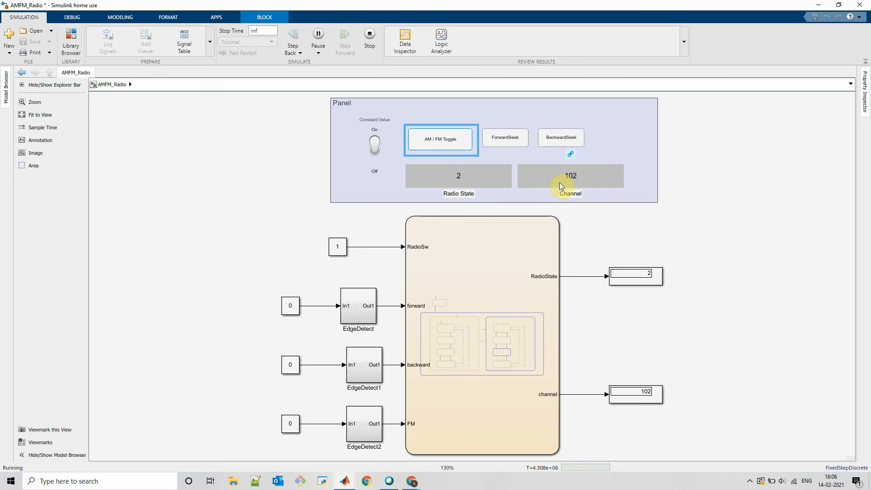
Inspect the active state and the history junctions inside FM_Radio and AM_Radio while the simulation runs
left_click(518, 238)
double_click(519, 242)
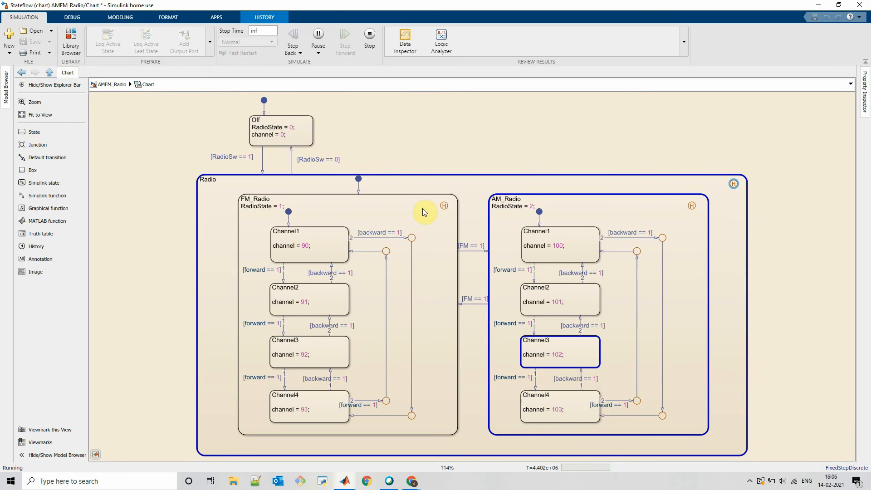
left_click(443, 206)
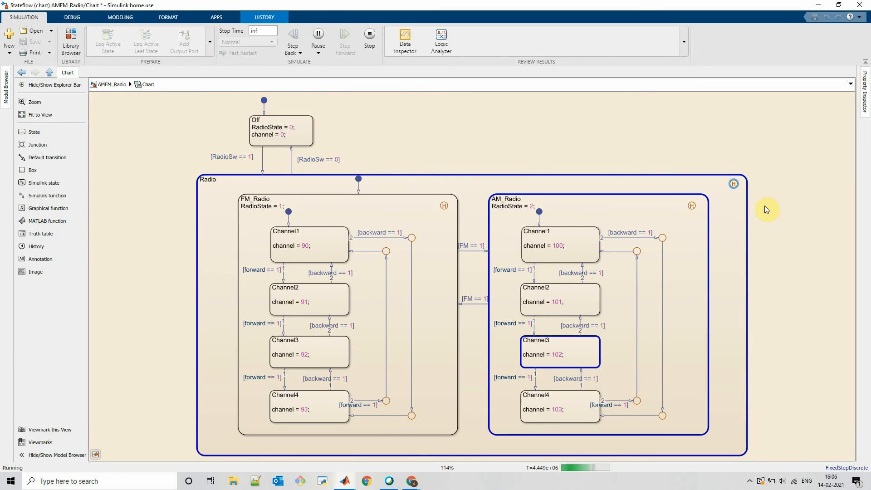
left_click(691, 207)
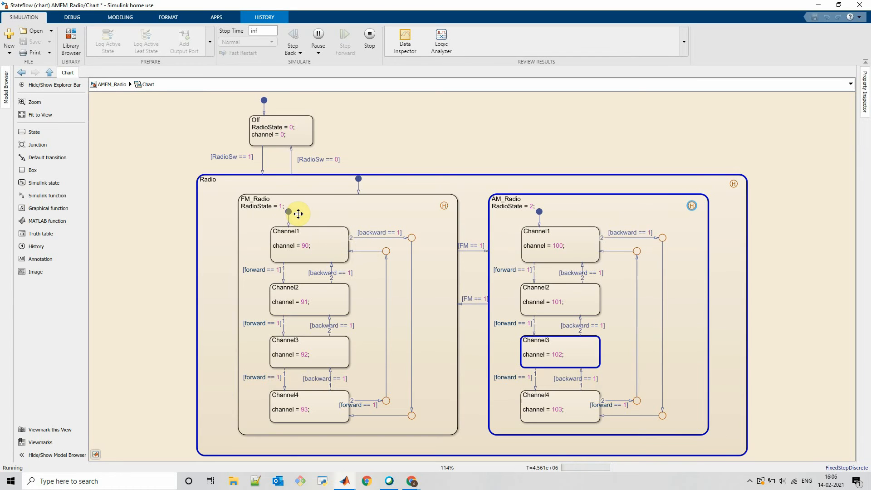
mouse_move(635, 213)
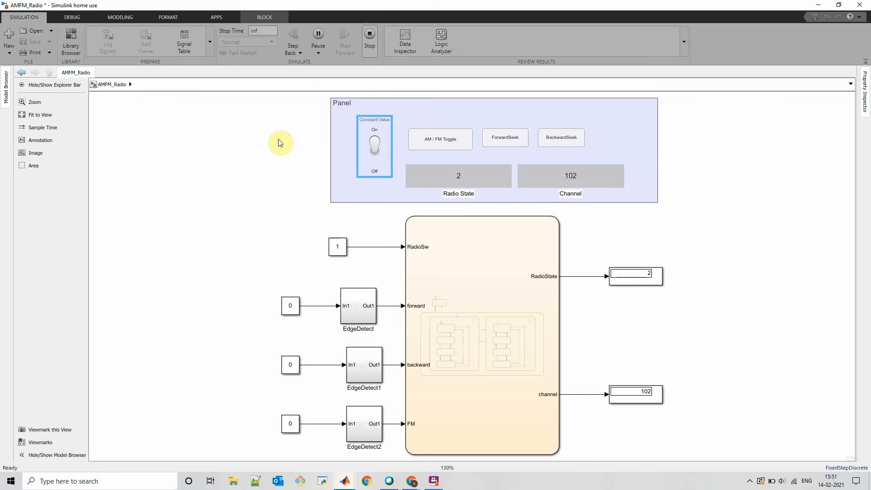
Delete the history junctions inside the FM_Radio and AM_Radio states, keeping the one in the outer Radio state
double_click(494, 257)
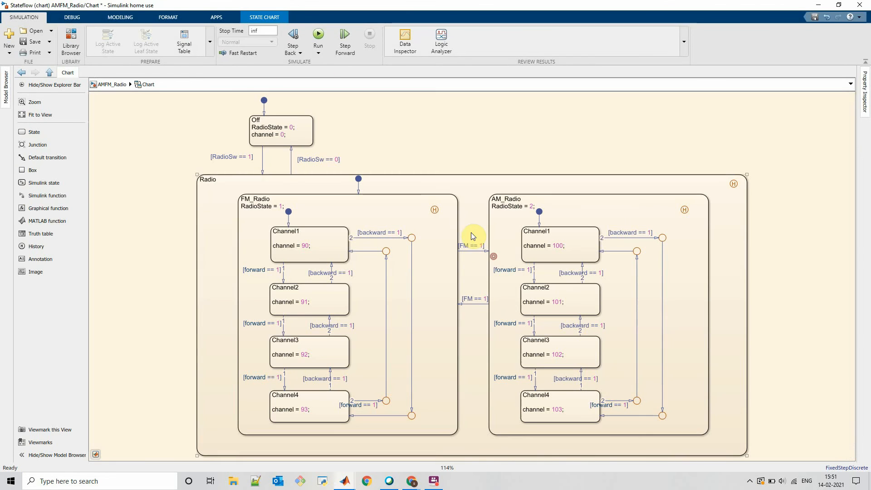
left_click(433, 209)
key("Delete")
left_click(683, 210)
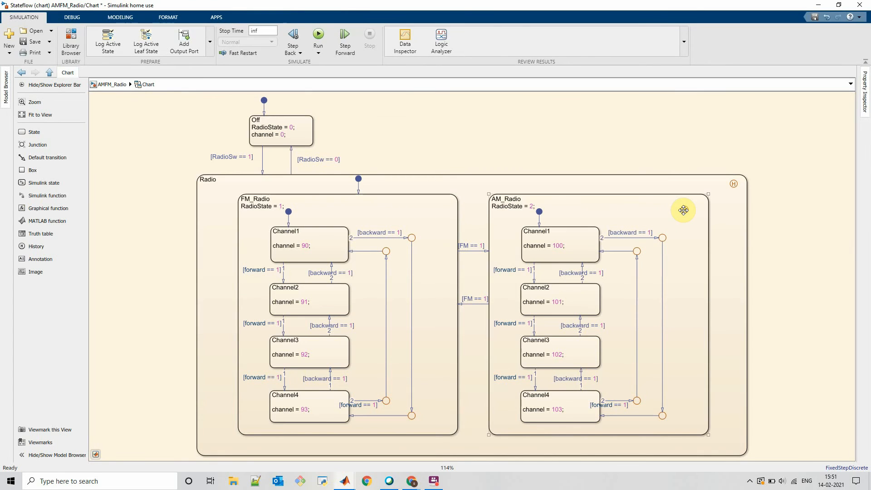
left_click(684, 210)
key("Delete")
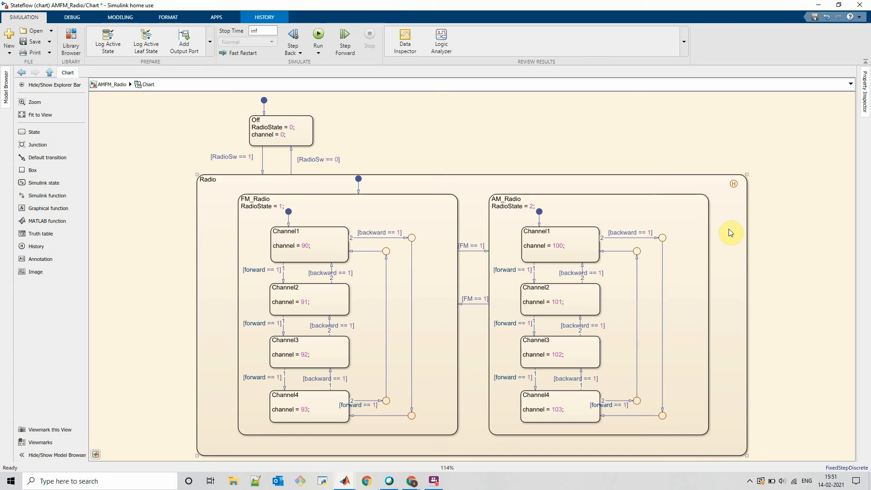
left_click(730, 229)
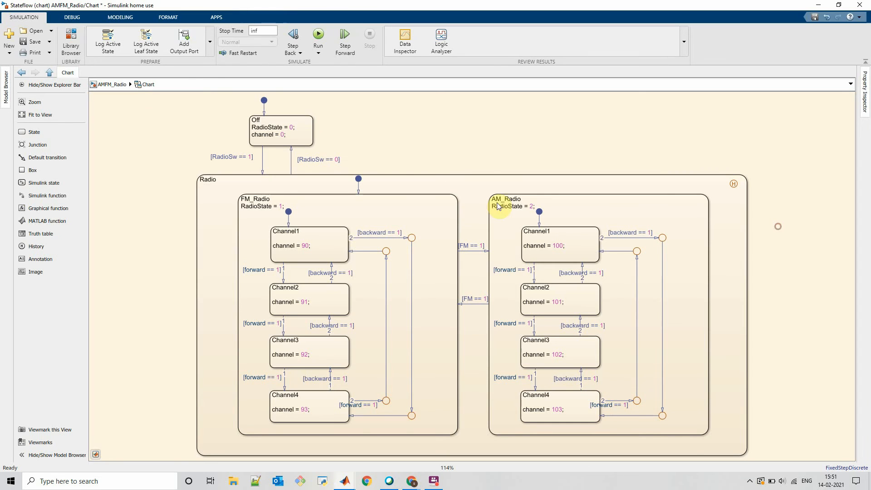
Return to the top-level model, run the simulation and tune the FM band to channel 92
key("Escape")
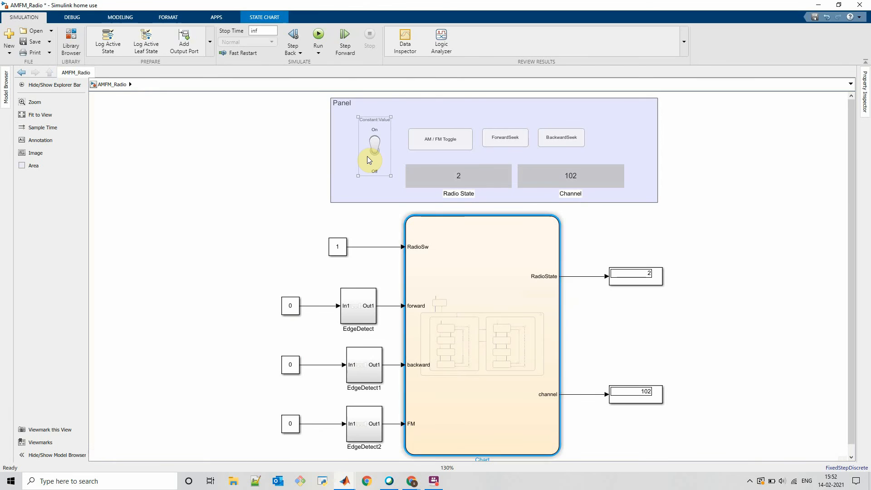
left_click(317, 35)
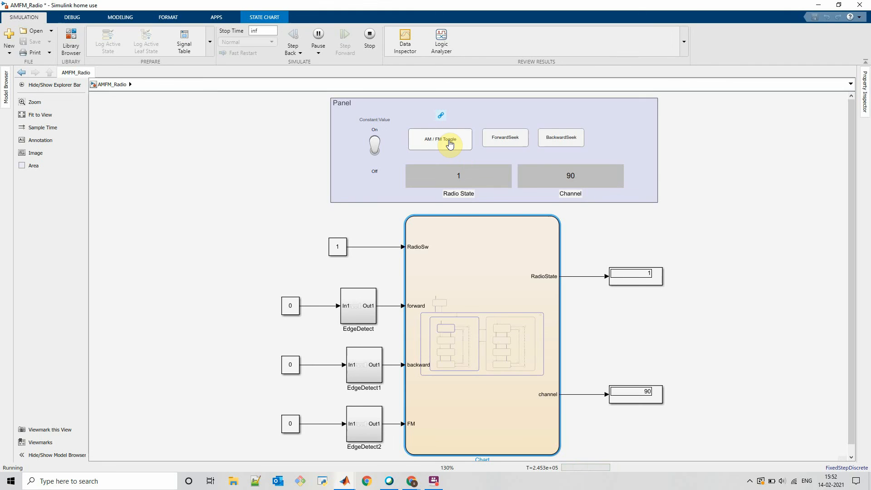
left_click(505, 140)
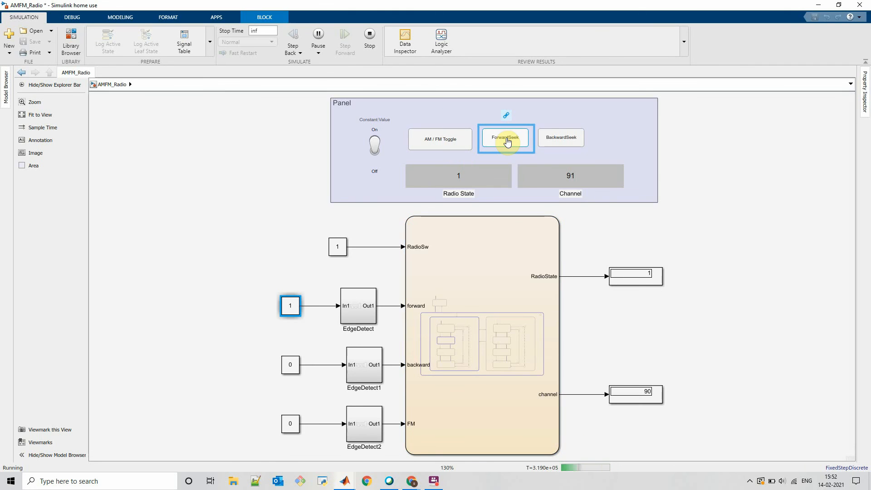
left_click(506, 141)
left_click(506, 142)
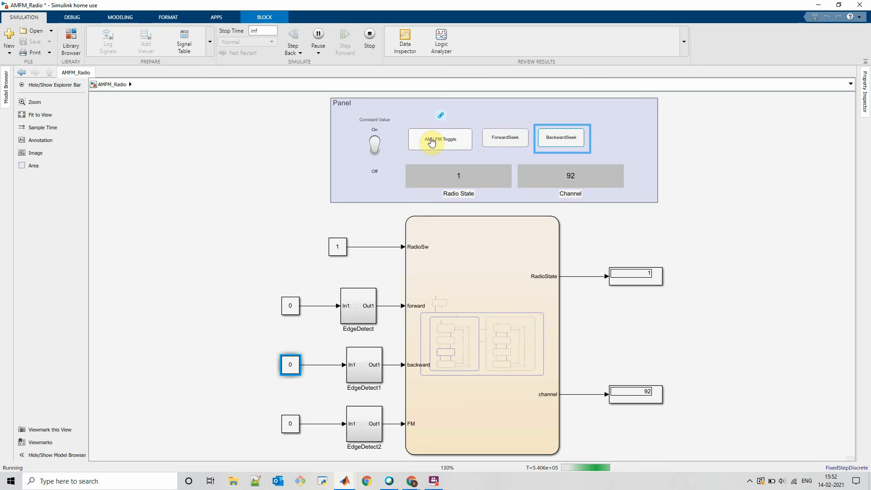
Toggle to the AM band, seek forward to channel 101, and switch the radio off and back on to test its memory
left_click(444, 146)
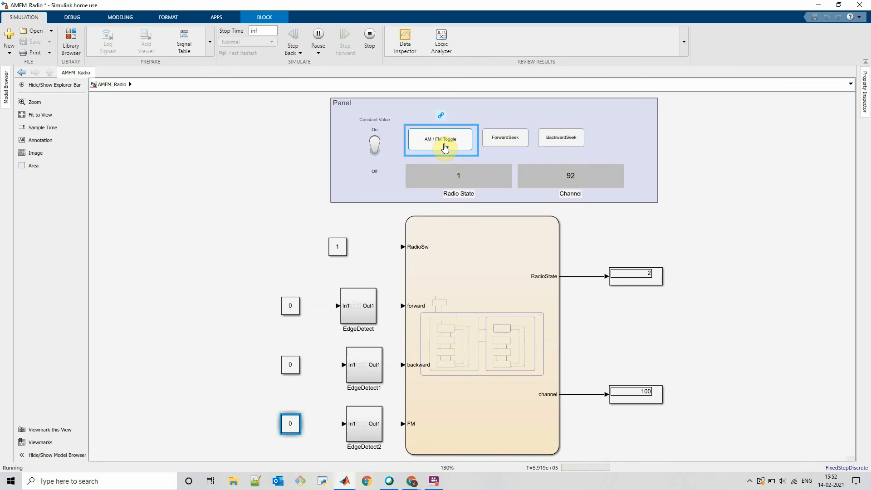
left_click(513, 141)
left_click(513, 141)
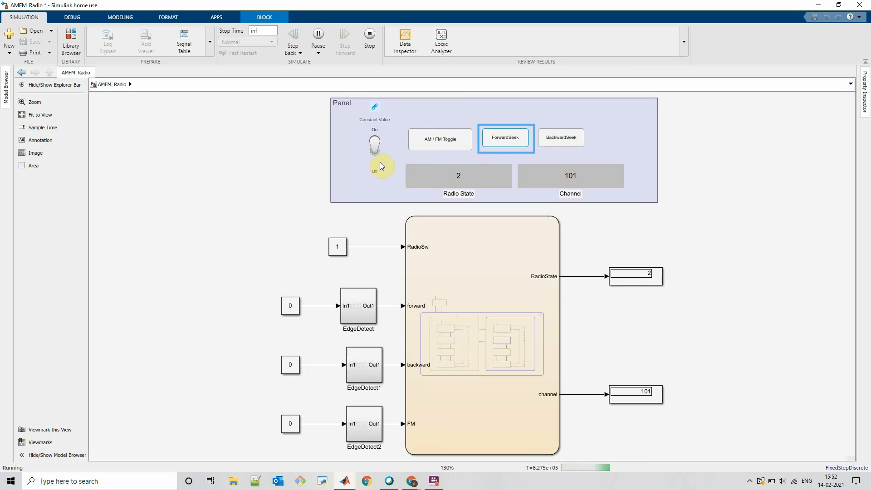
left_click(375, 146)
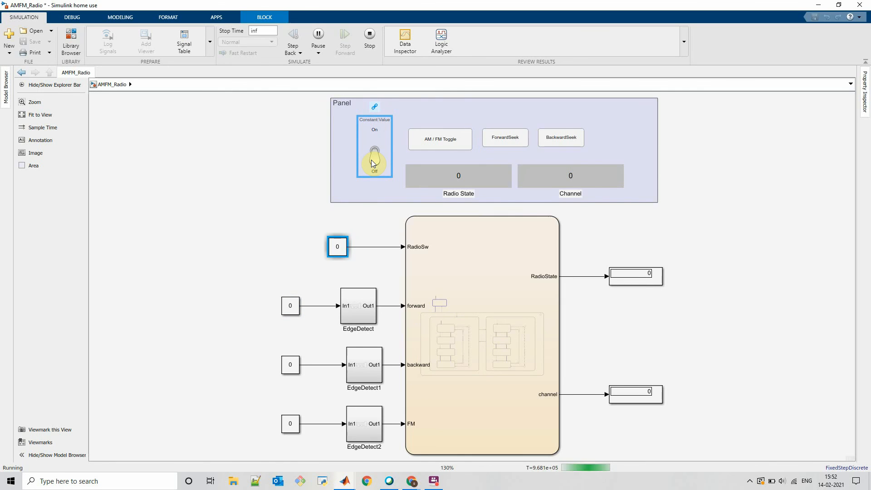
left_click(371, 160)
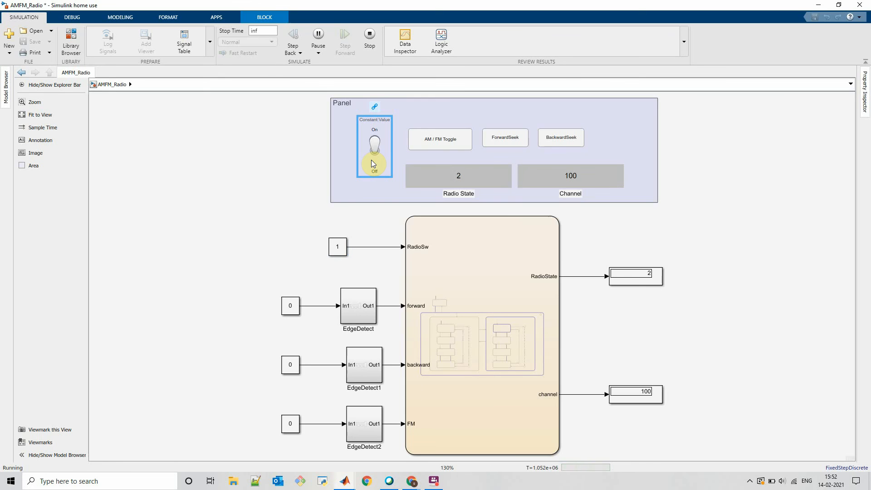
Open the chart during the simulation and inspect which AM_Radio channel state is active and its channel value
left_click(470, 309)
double_click(470, 310)
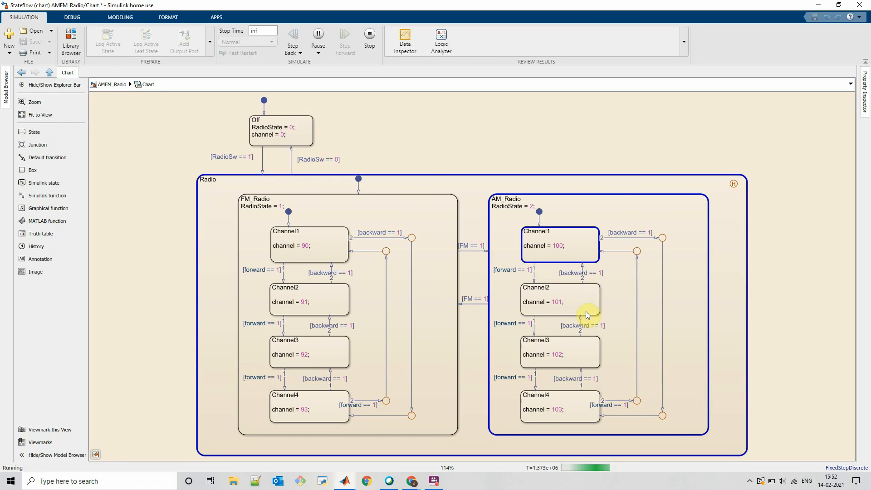
mouse_move(545, 335)
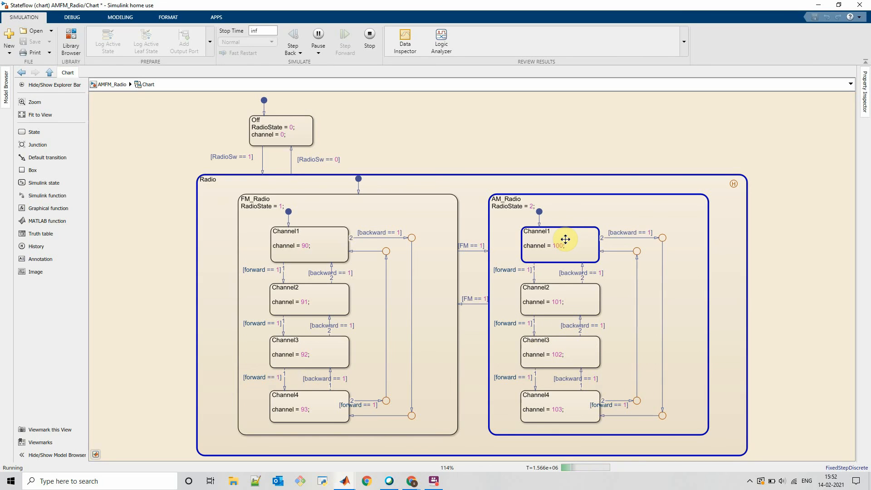
mouse_move(563, 240)
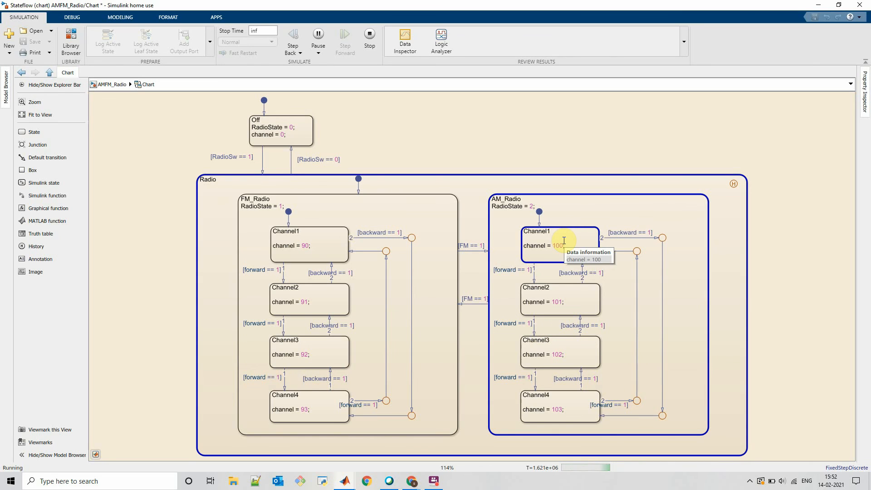